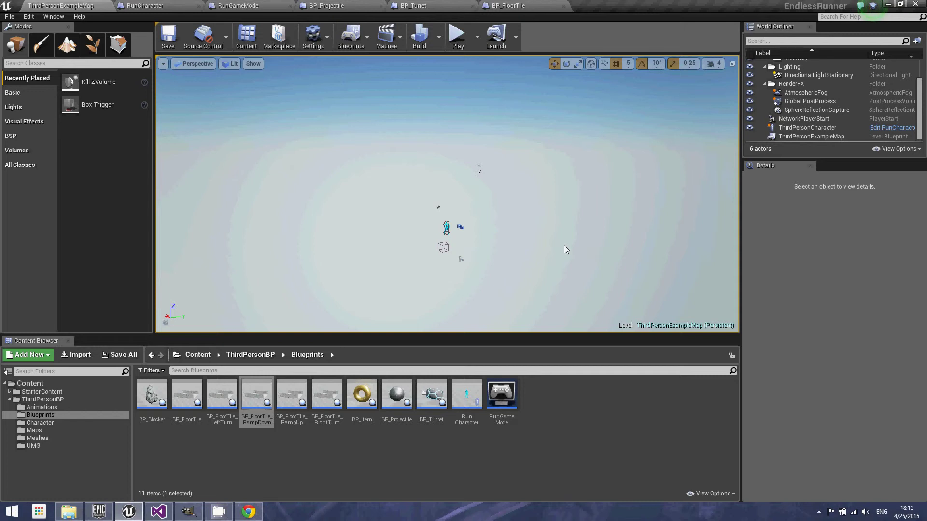
- Play-test the level briefly, then open BP_Projectile and select its StaticMesh component
left_click(457, 38)
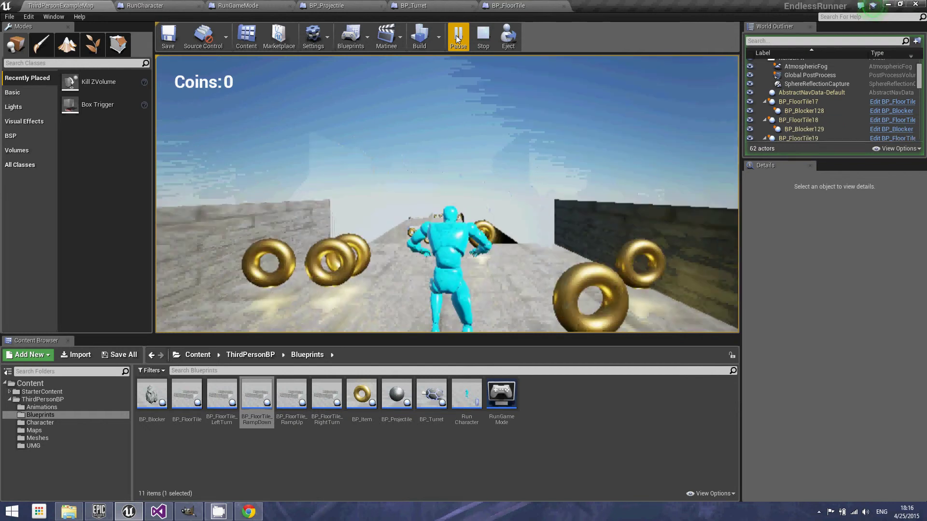
key("Escape")
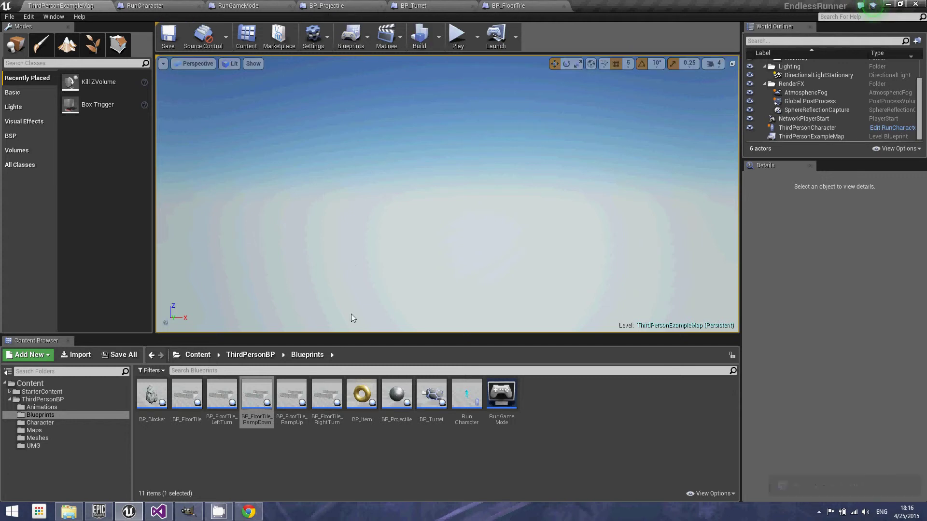
double_click(393, 398)
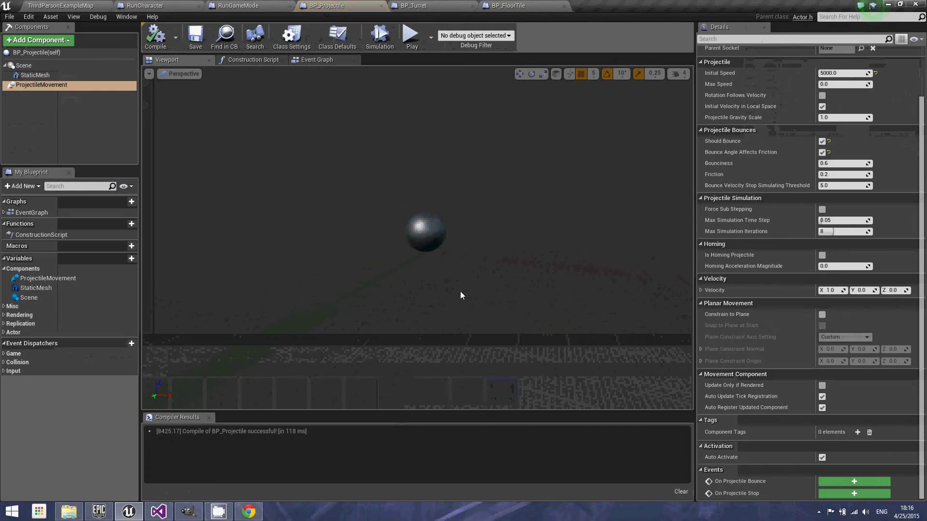
left_click(42, 77)
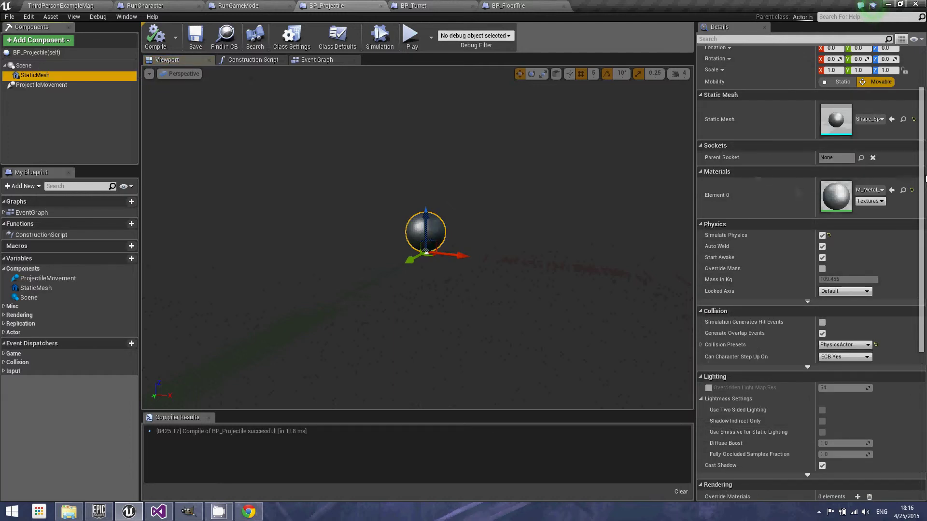
- Check the sphere material's textures, then view ProjectileMovement settings (initial speed 5000, bouncing enabled)
scroll(923, 174, "up", 2)
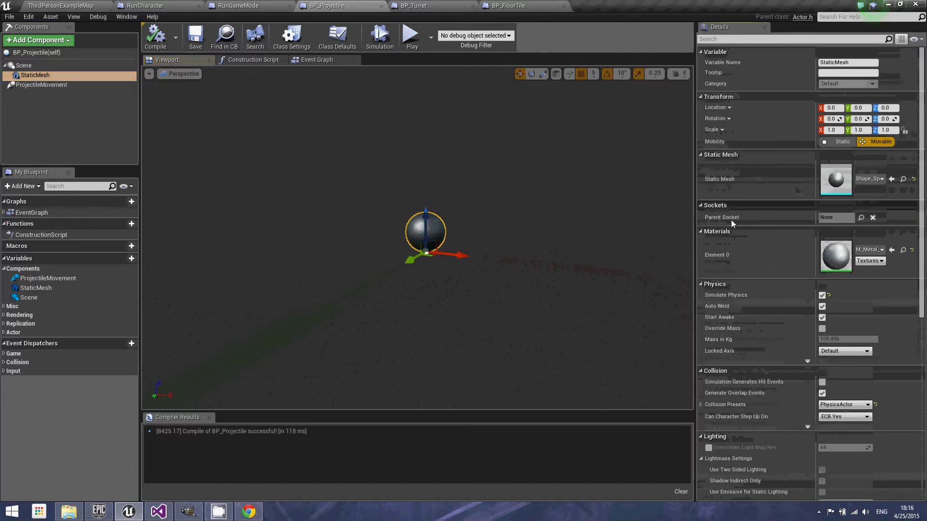
left_click(874, 261)
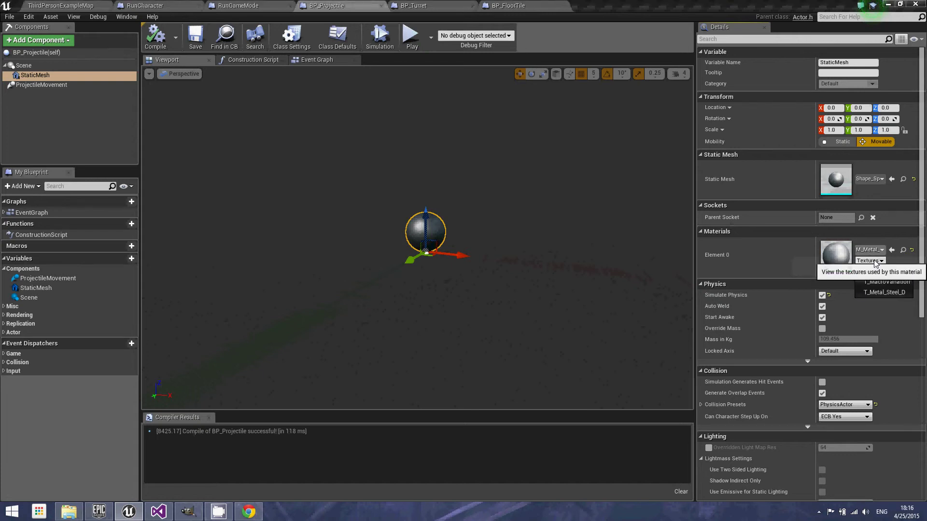
left_click(769, 263)
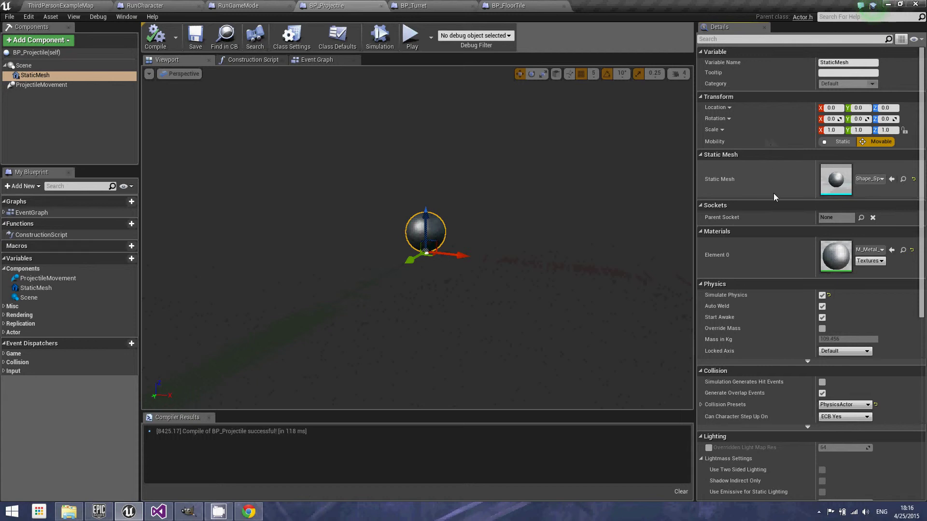
scroll(773, 198, "down", 2)
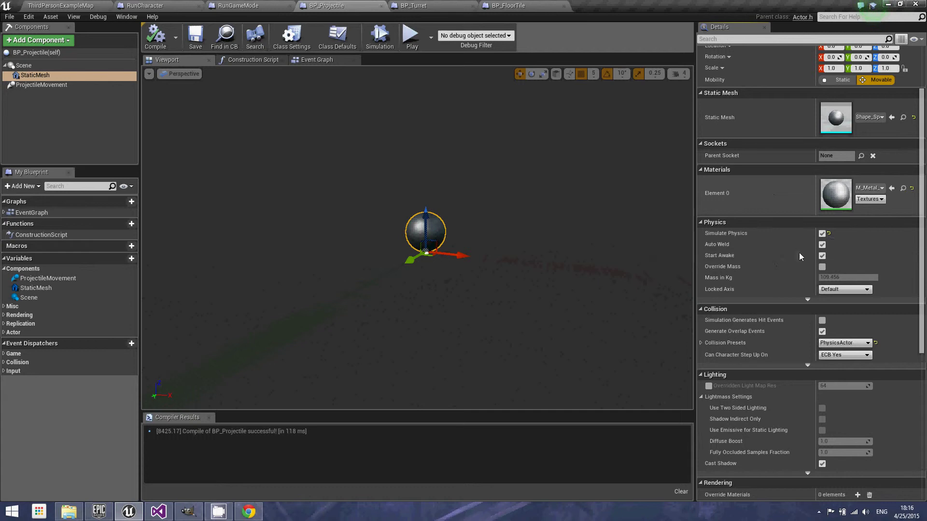
scroll(790, 279, "down", 3)
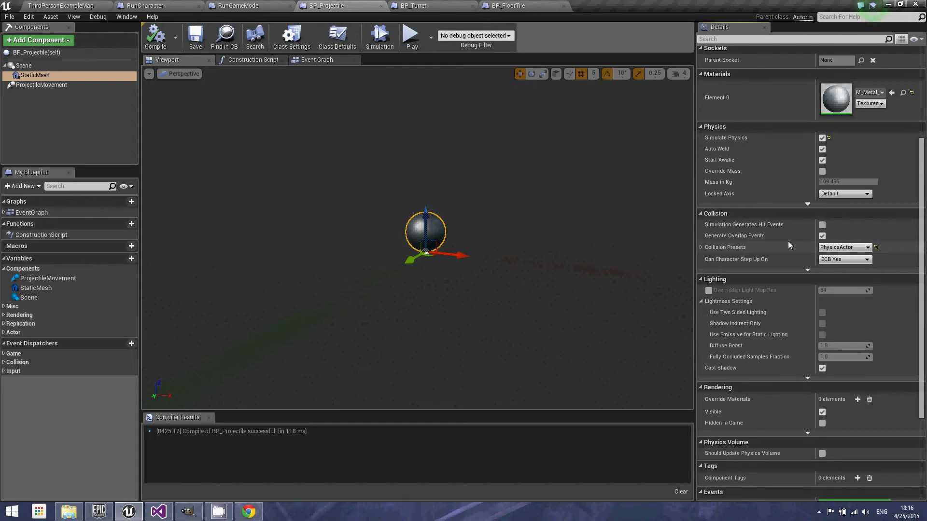
left_click(60, 85)
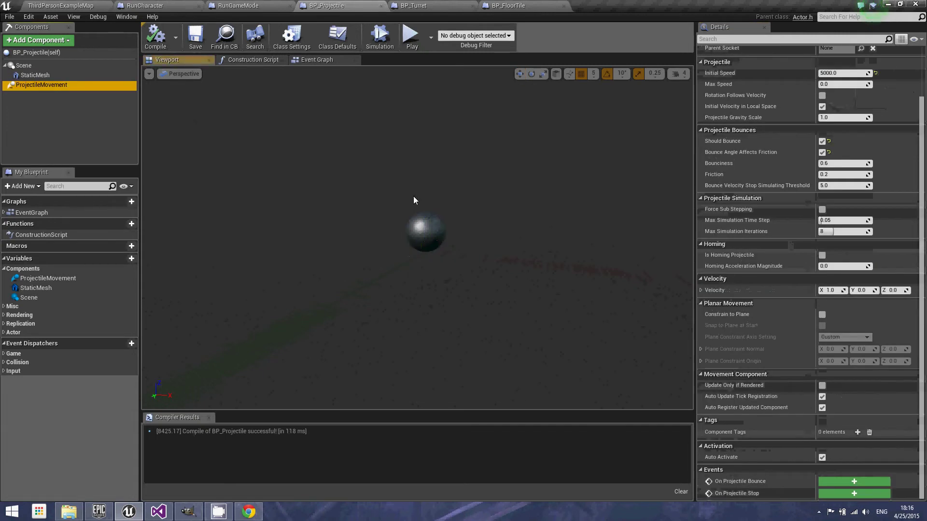
left_click(62, 76)
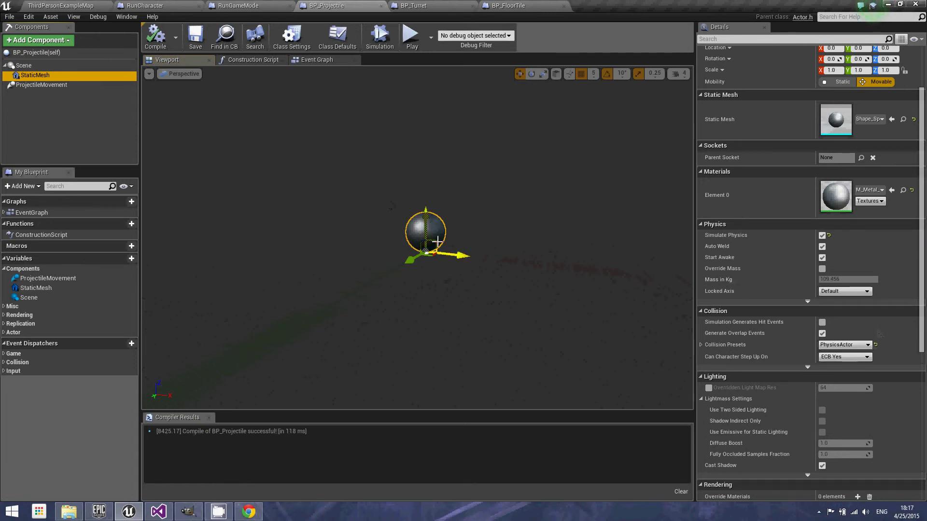
left_click(57, 84)
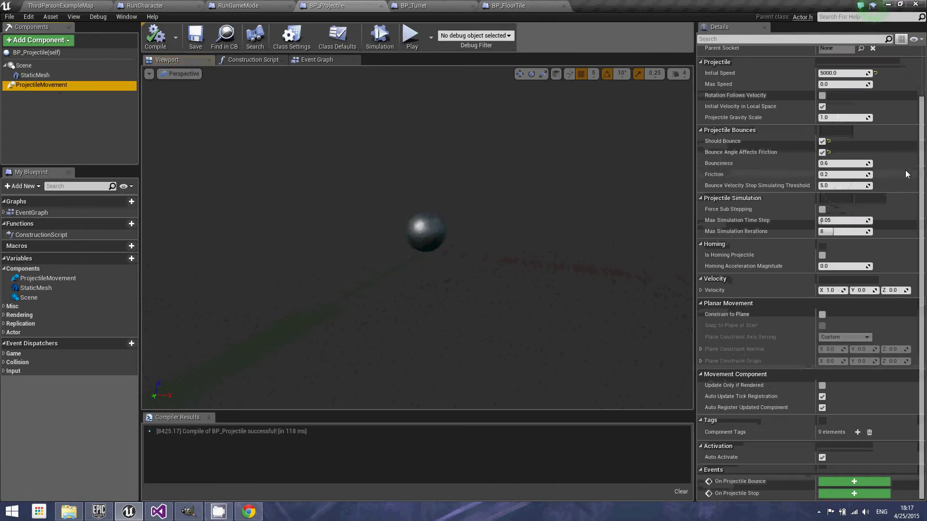
left_click_drag(923, 158, 924, 105)
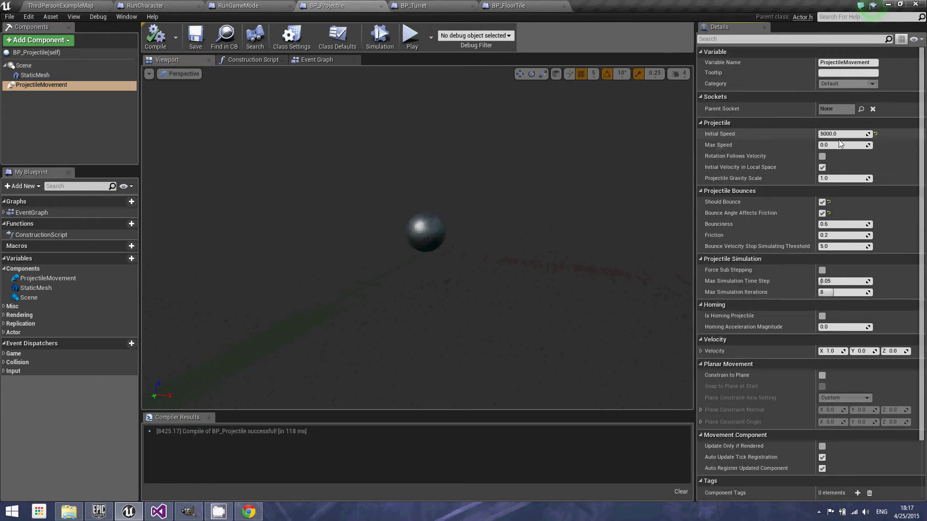
left_click(820, 134)
scroll(773, 248, "down", 3)
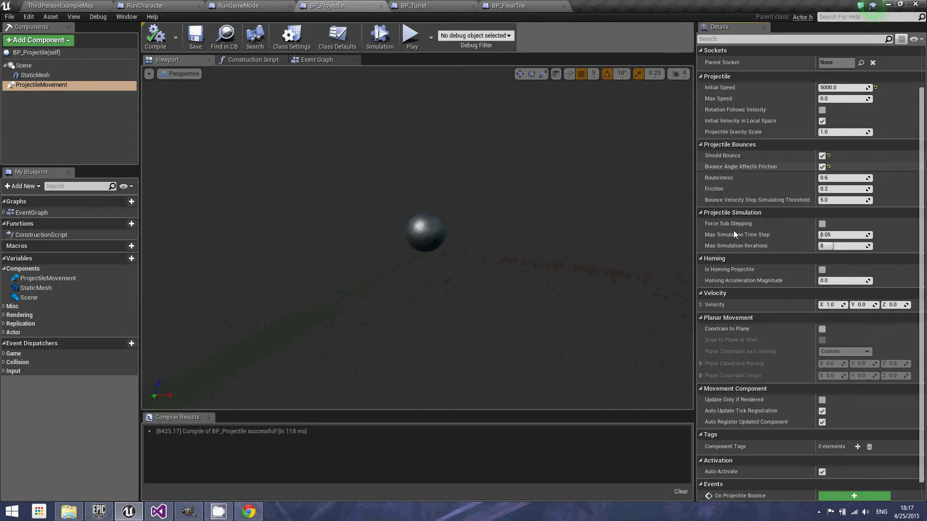
scroll(750, 166, "down", 1)
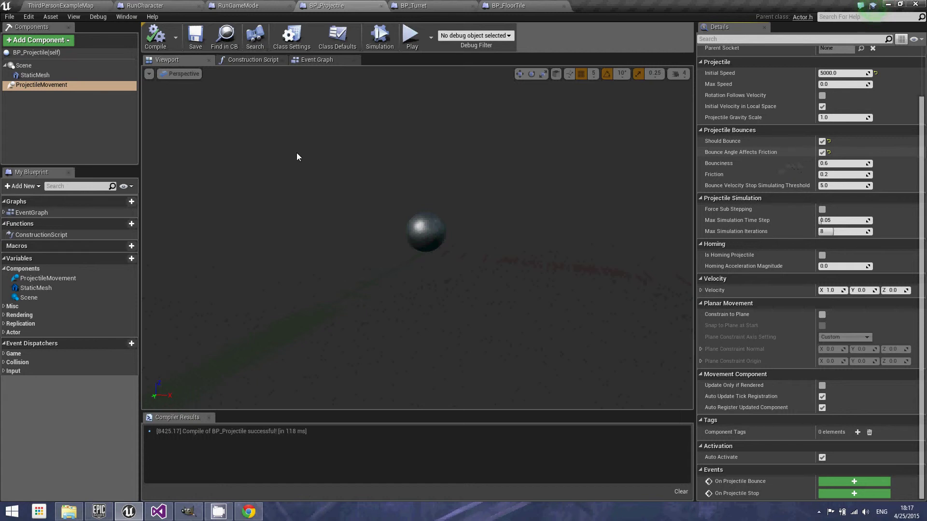
- Look over the Construction Script and Event Graph, framing all nodes and the disabled events
left_click(242, 60)
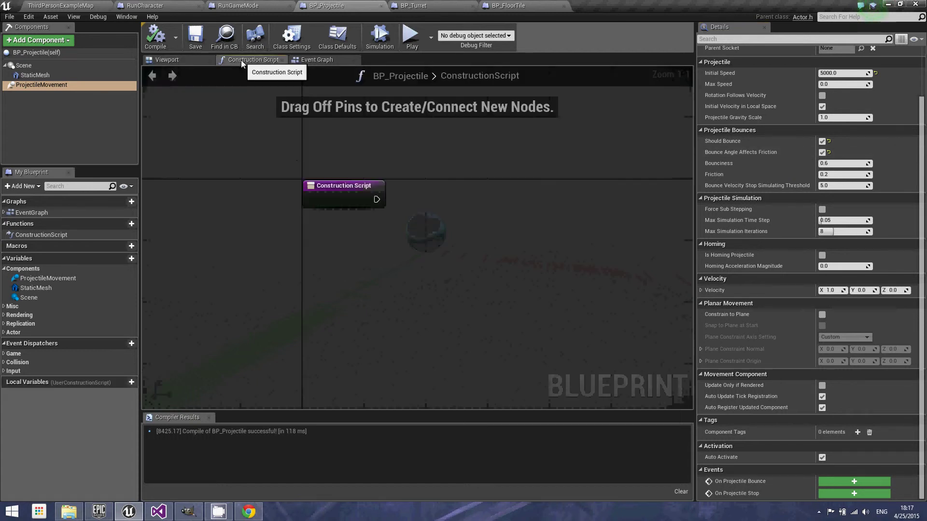
left_click(309, 61)
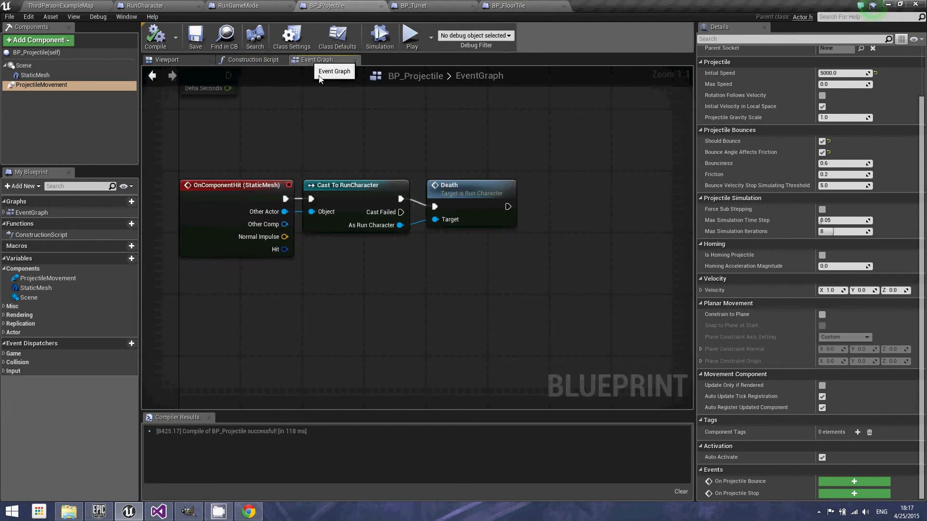
key("Home")
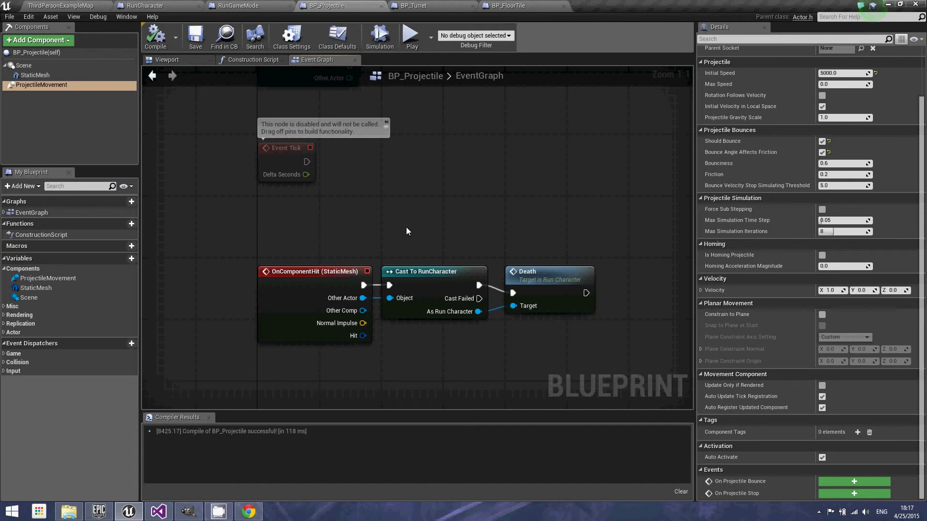
left_click_drag(431, 192, 433, 215)
right_click_drag(433, 215, 430, 175)
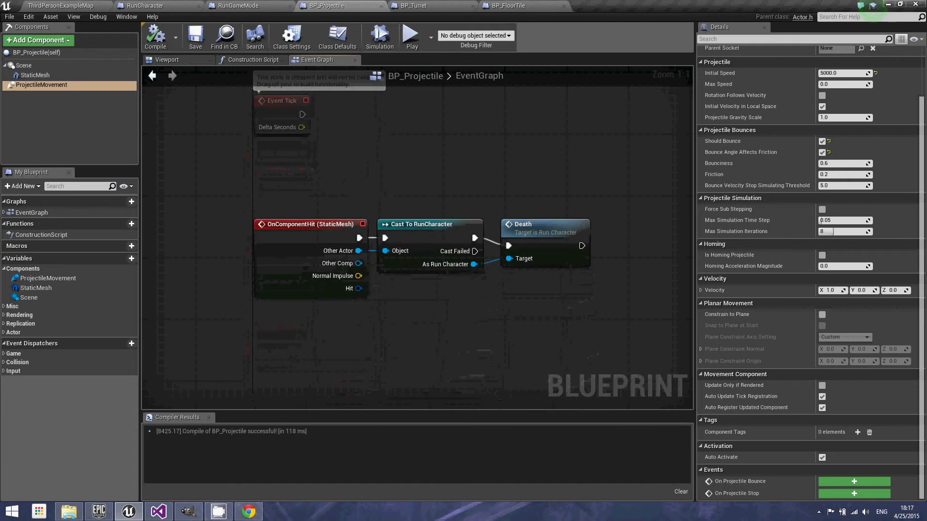
- Jump to the StaticMesh OnComponentHit event, pan to Event Tick, then switch to BP_Turret
left_click(37, 75)
scroll(715, 273, "down", 10)
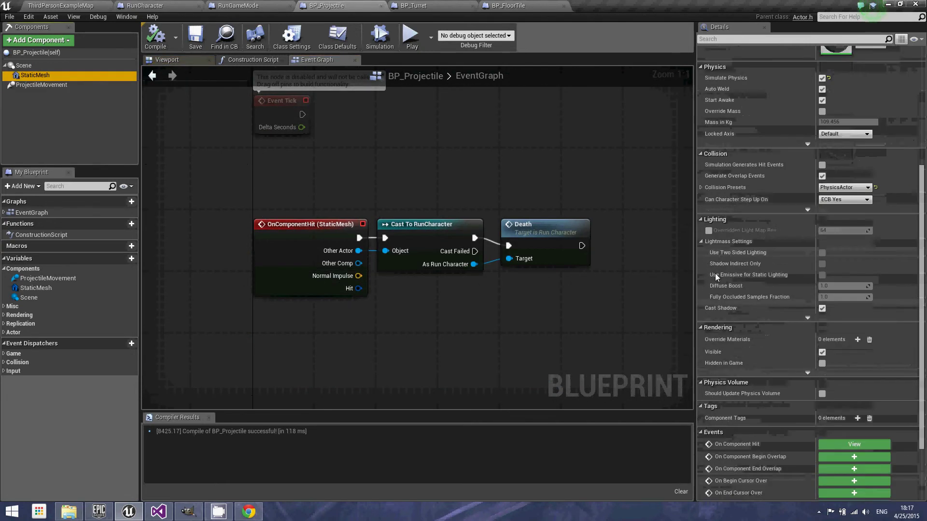
left_click(855, 362)
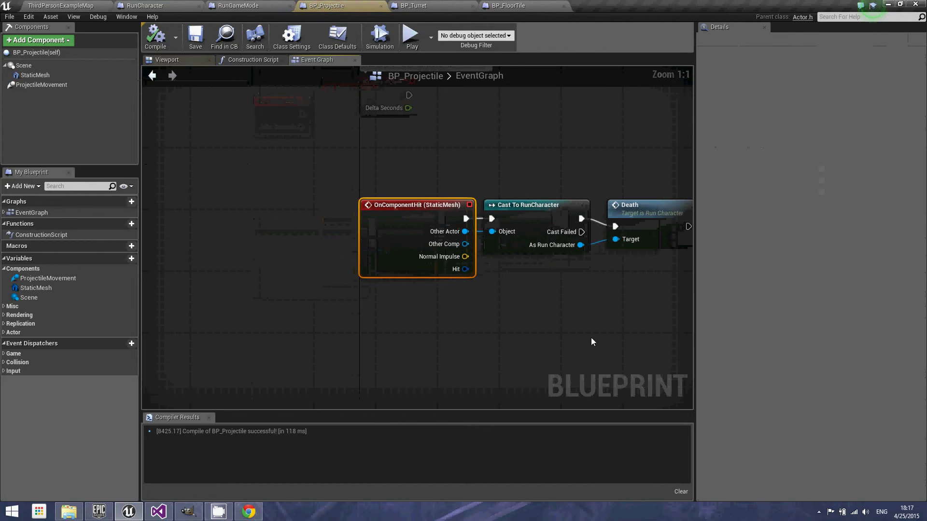
right_click_drag(543, 333, 407, 339)
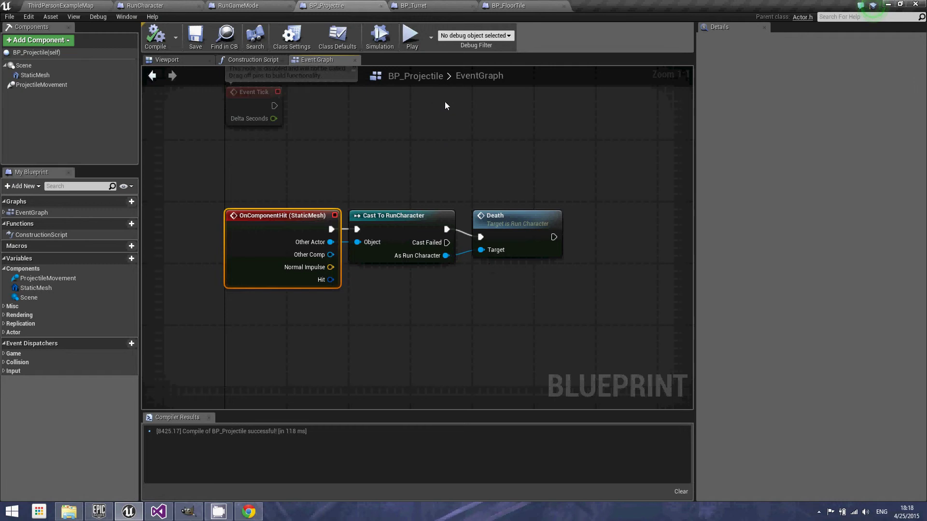
left_click(427, 5)
- Inspect the turret's StaticMesh, torus and LaunchPoint arrow components in the preview
scroll(398, 139, "down", 6)
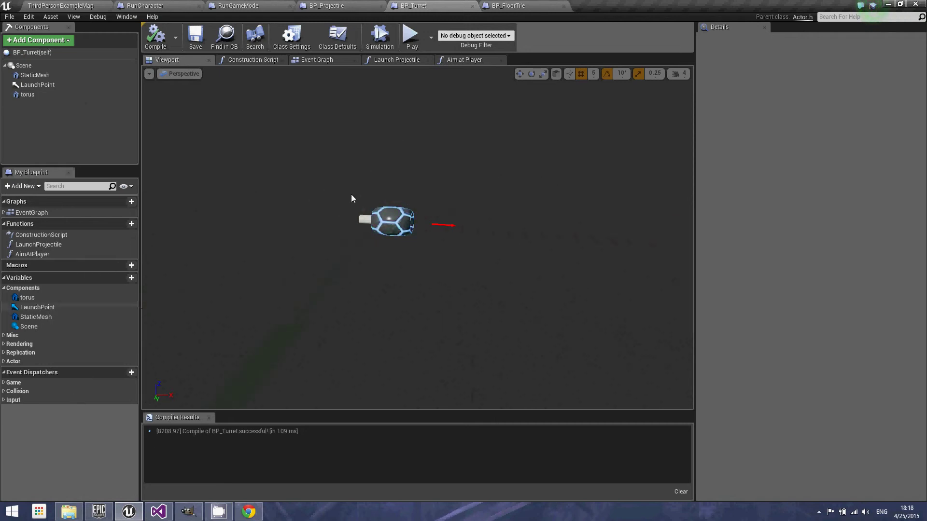
left_click(48, 75)
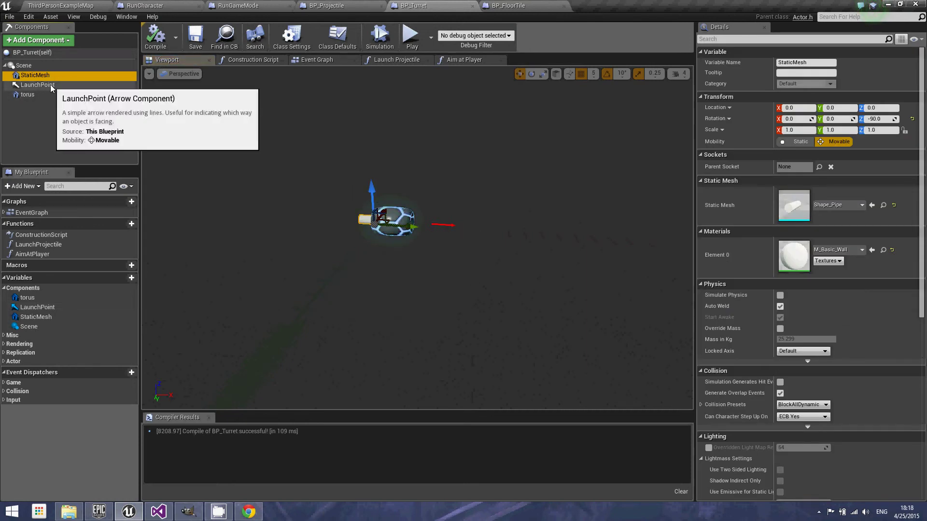
left_click(36, 94)
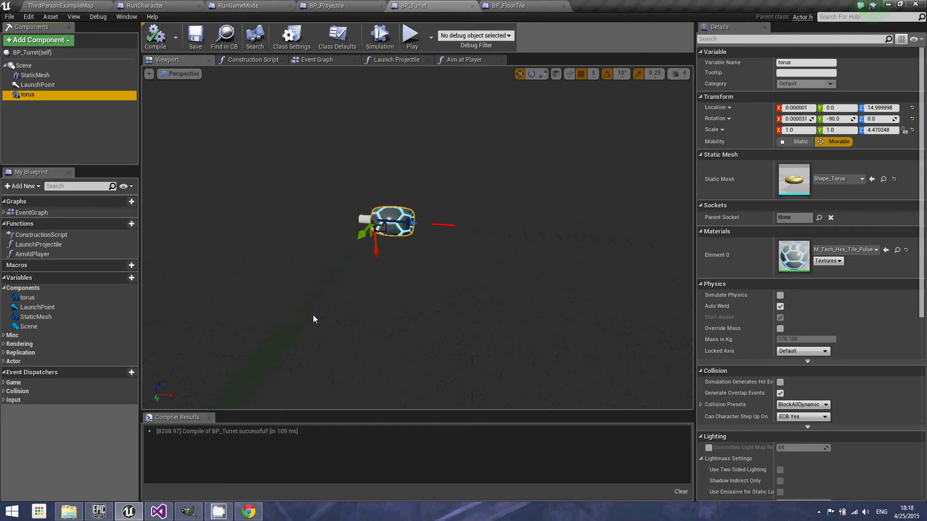
left_click_drag(352, 275, 333, 252)
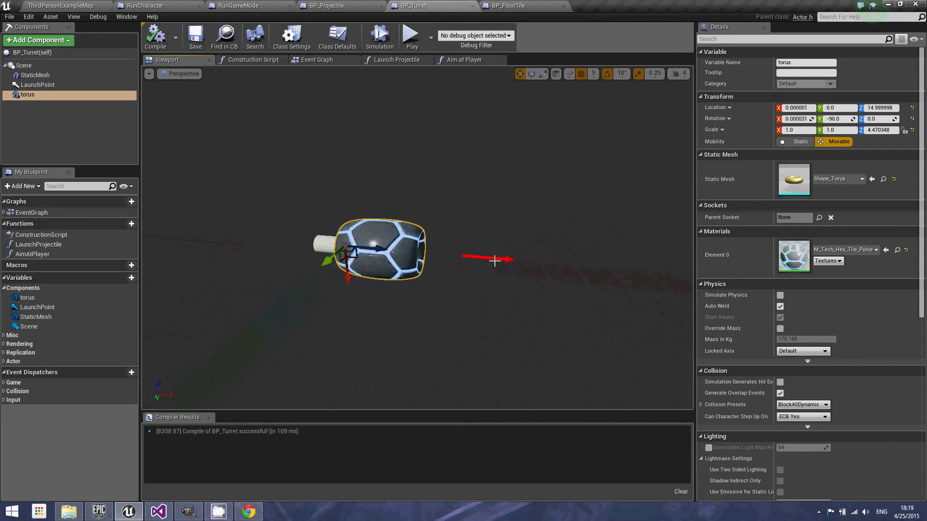
left_click(67, 86)
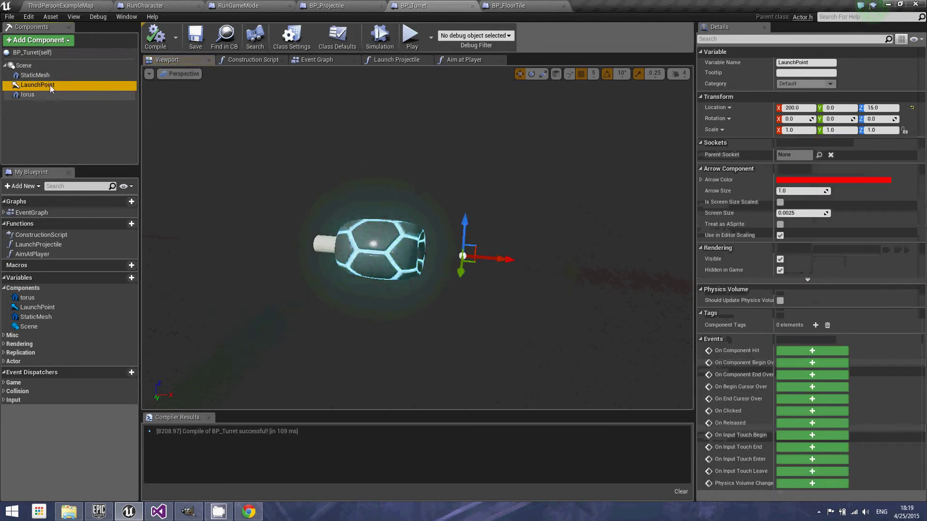
- Search 'arrow' in Add Component without adding, reselect LaunchPoint, then select the LaunchProjectile function
left_click(39, 40)
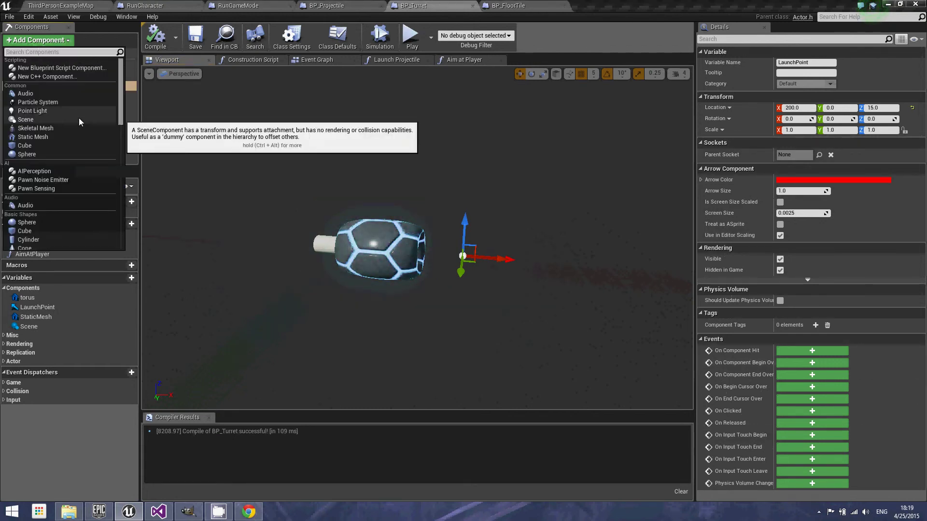
type("arrow")
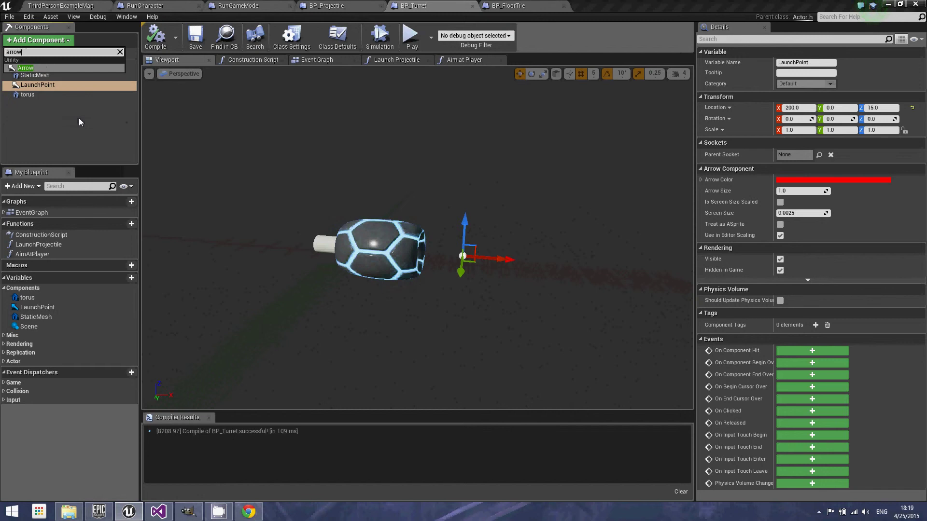
left_click(52, 129)
left_click(47, 85)
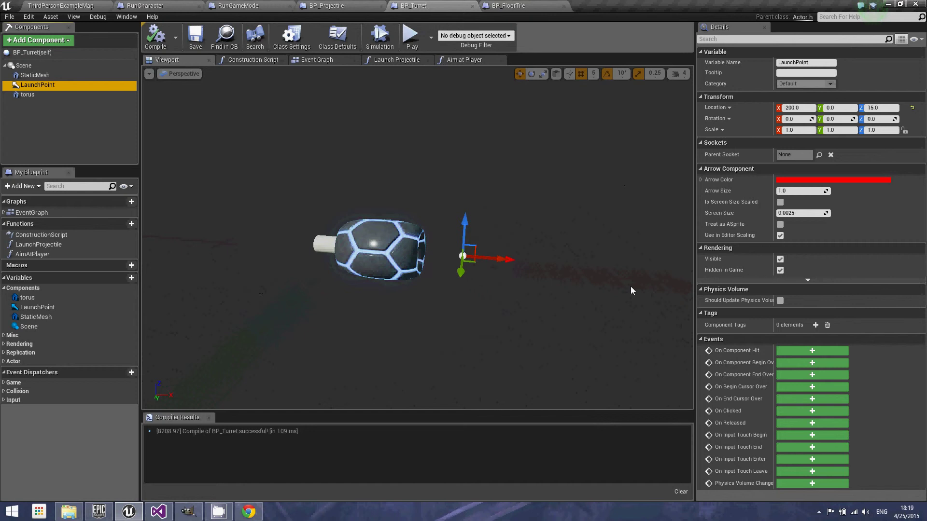
scroll(631, 286, "down", 3)
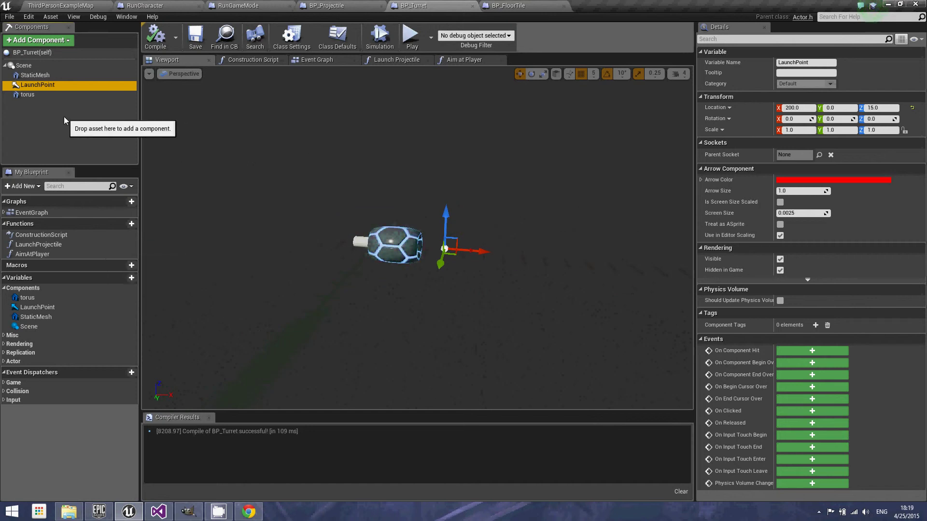
left_click(45, 245)
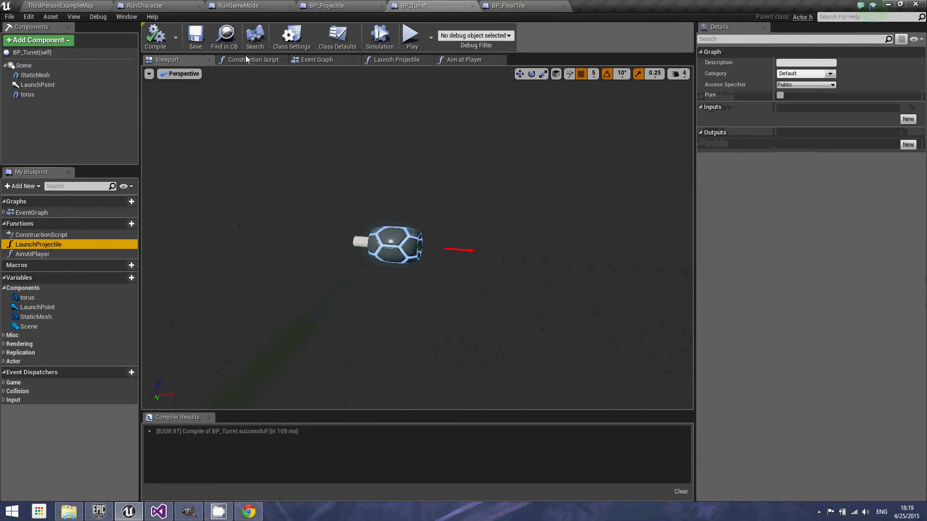
- Review the LaunchProjectile graph spawning BP_Projectile at LaunchPoint's transform, then return to the Viewport
left_click(378, 62)
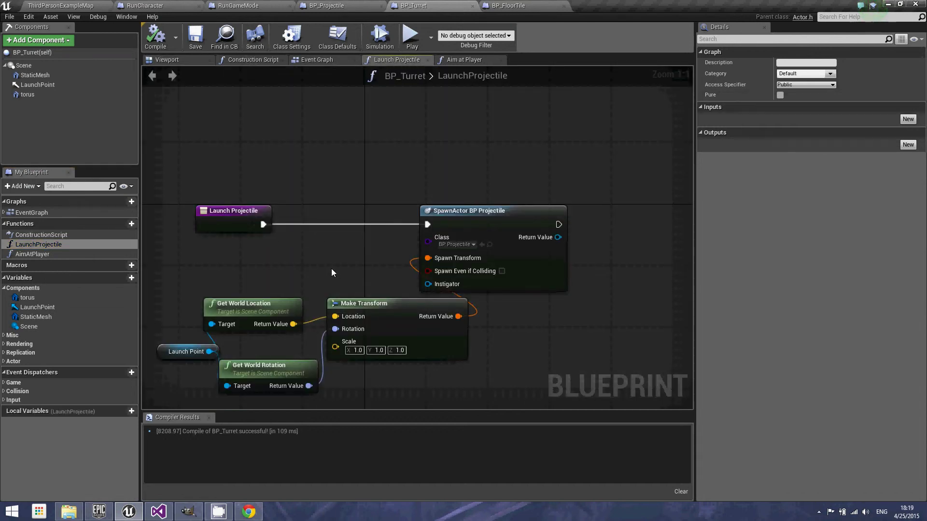
right_click_drag(331, 273, 392, 232)
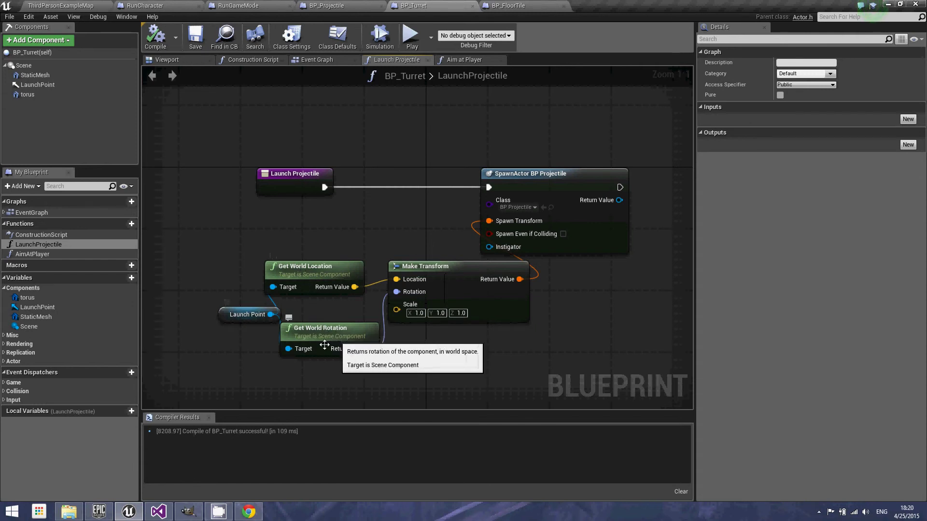
left_click_drag(244, 315, 228, 306)
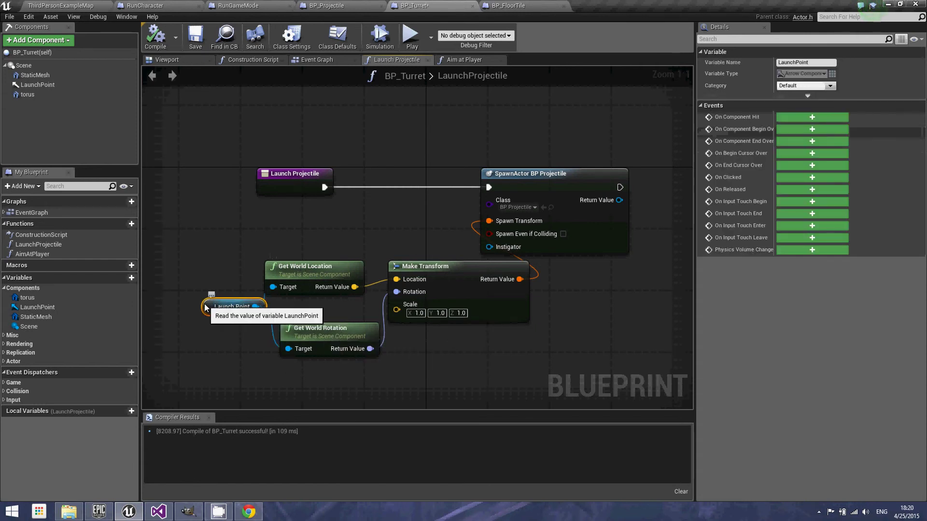
left_click(52, 85)
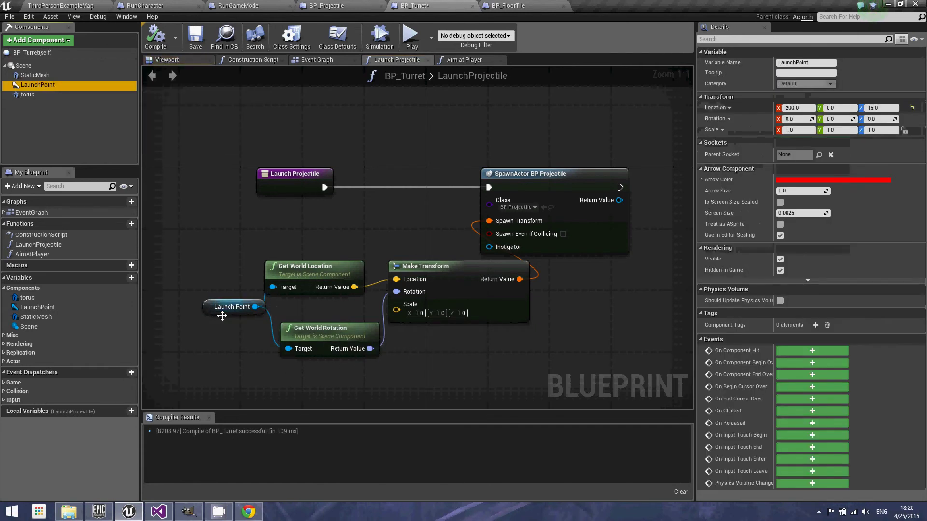
left_click(447, 379)
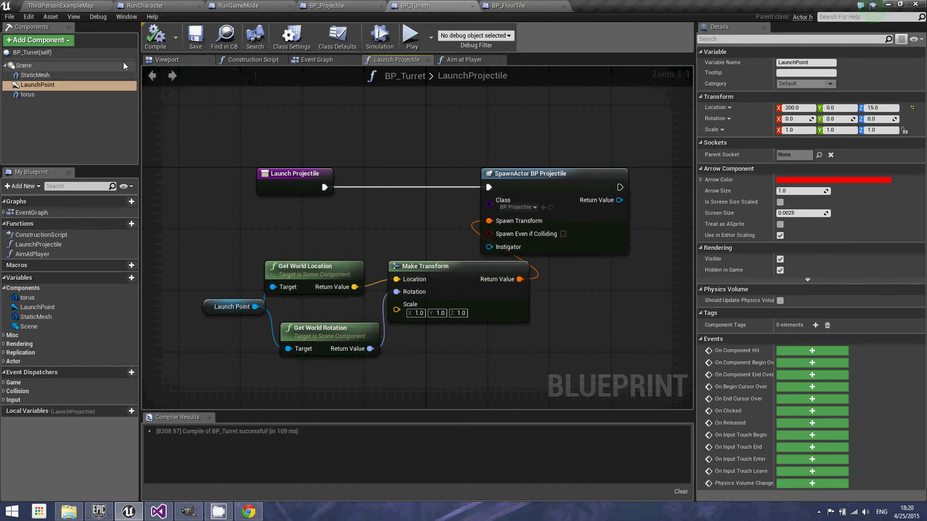
left_click(168, 60)
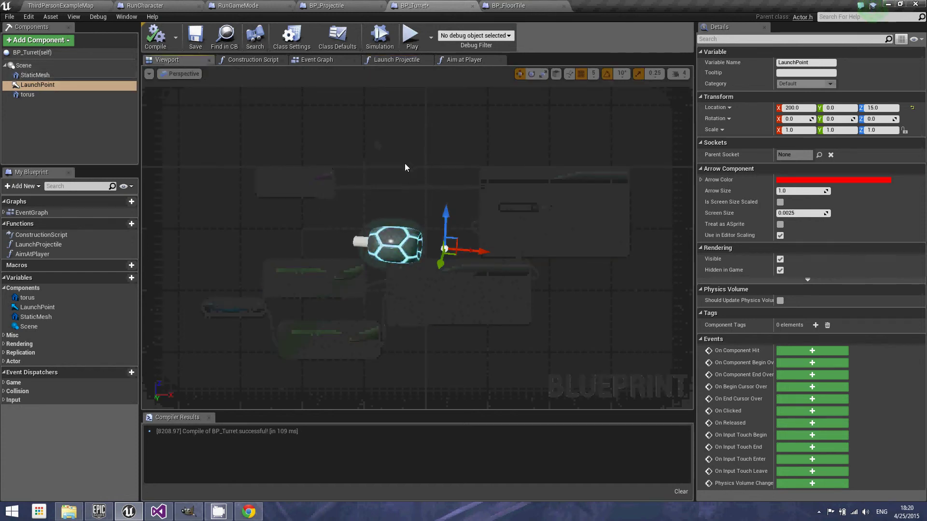